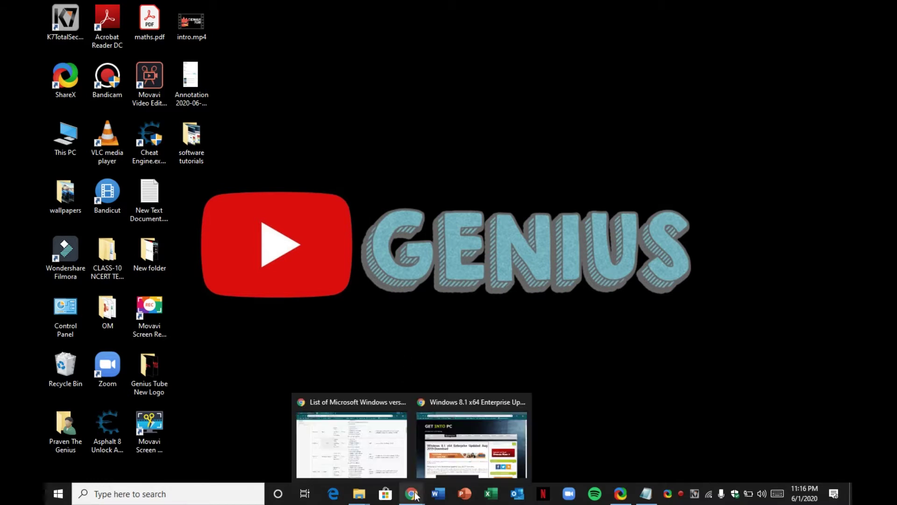
# - Bring up the Chrome window showing the Windows 8.1 x64 Enterprise download page
pyautogui.click(465, 437)
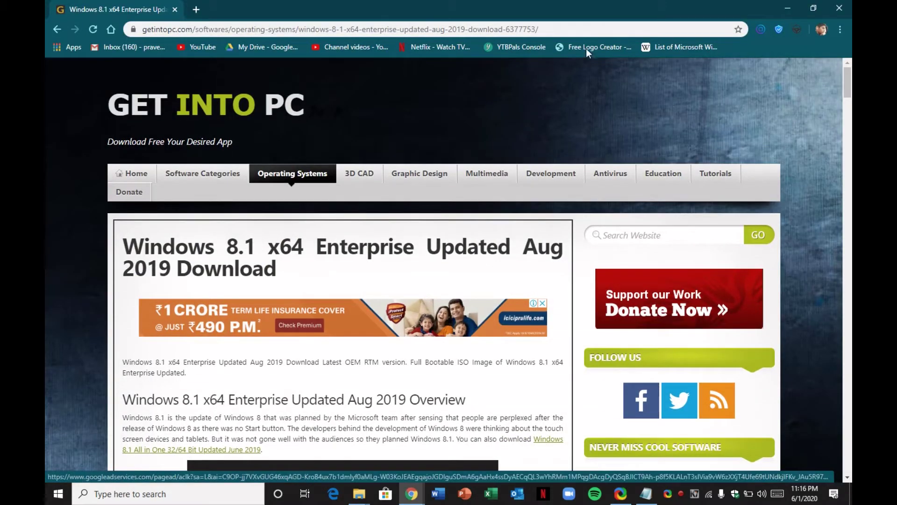
pyautogui.click(591, 33)
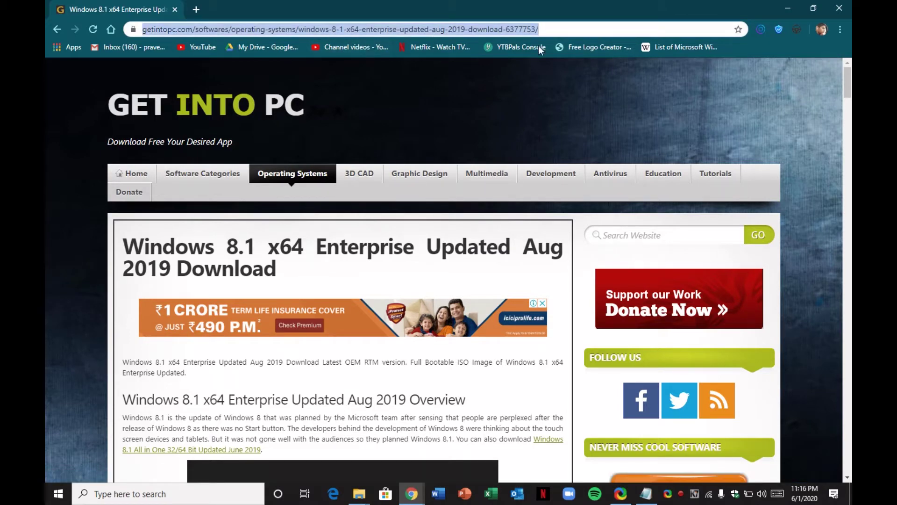
pyautogui.click(844, 87)
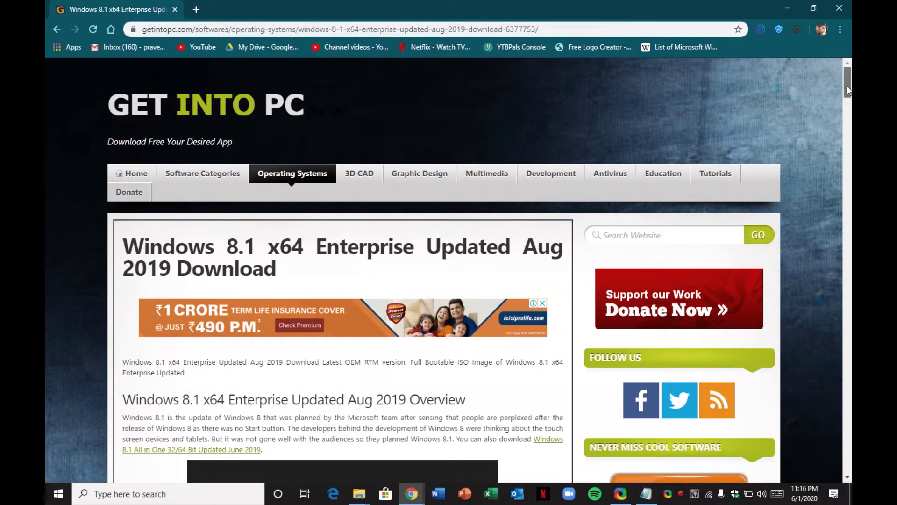
pyautogui.moveTo(847, 87); pyautogui.dragTo(846, 97)
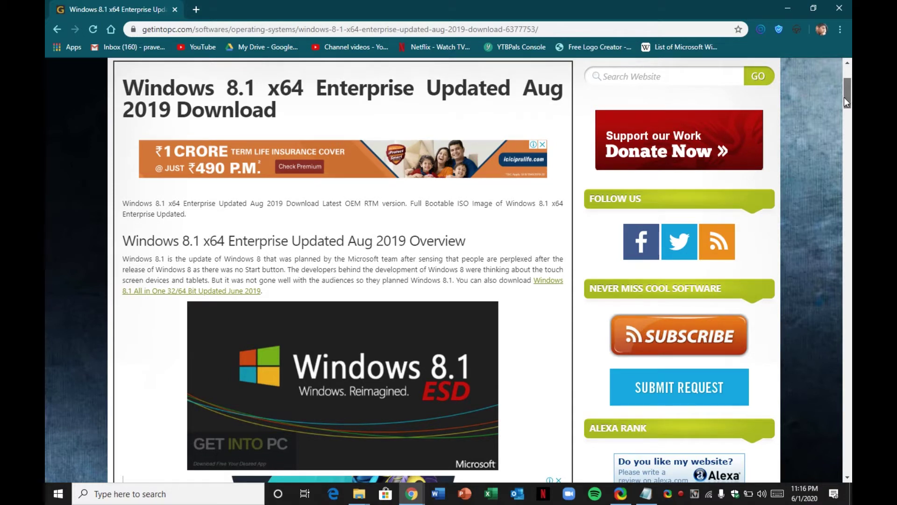
pyautogui.moveTo(845, 97); pyautogui.dragTo(845, 99)
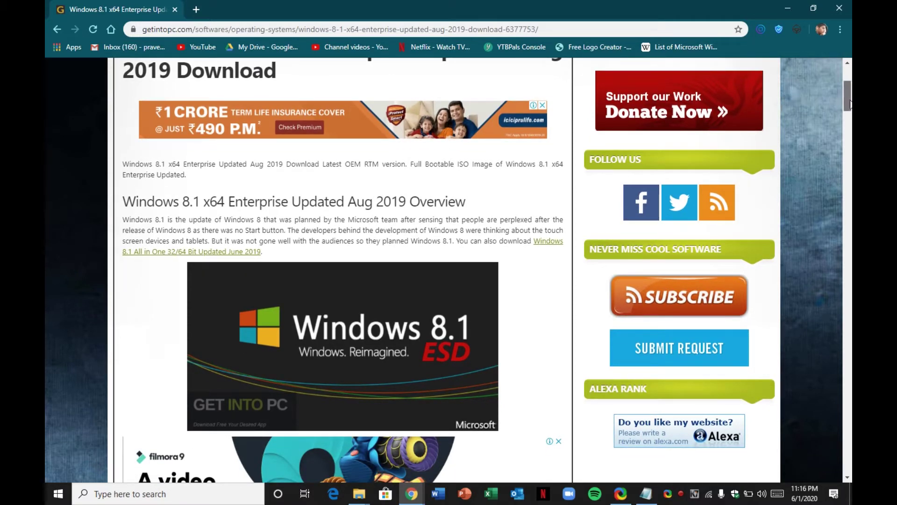
pyautogui.moveTo(849, 104); pyautogui.dragTo(849, 139)
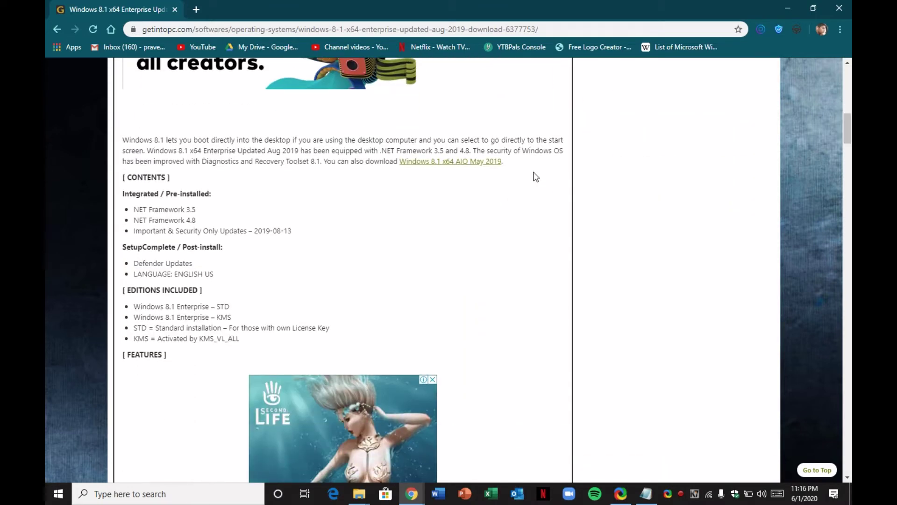
pyautogui.moveTo(122, 177); pyautogui.dragTo(226, 260)
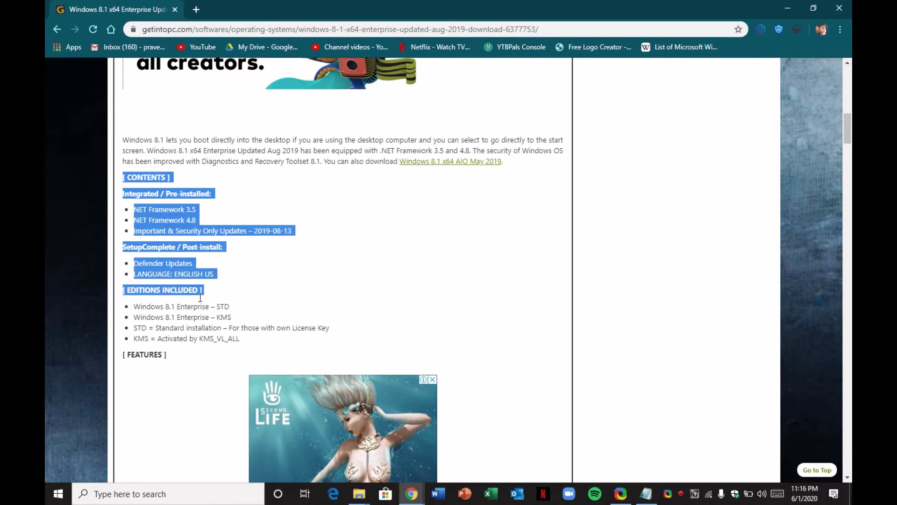
pyautogui.moveTo(225, 259)
pyautogui.mouseDown()
pyautogui.moveTo(218, 337)
pyautogui.moveTo(242, 340)
pyautogui.mouseUp()
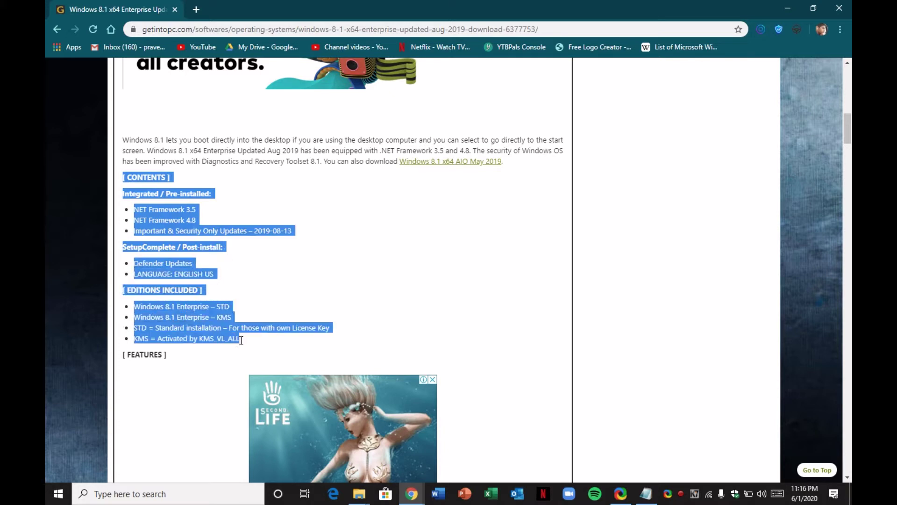
pyautogui.click(306, 298)
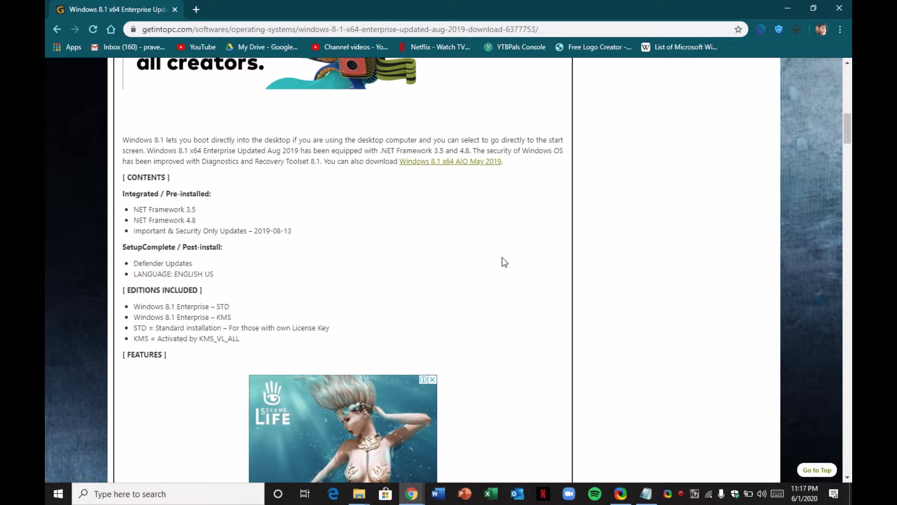
pyautogui.scroll(-3, 849, 145)
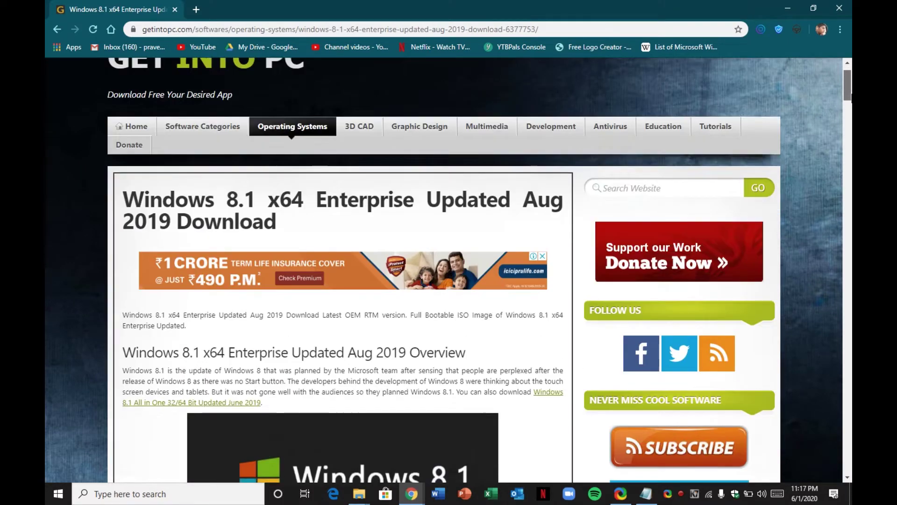
pyautogui.moveTo(849, 145)
pyautogui.mouseDown()
pyautogui.moveTo(849, 104)
pyautogui.moveTo(848, 127)
pyautogui.mouseUp()
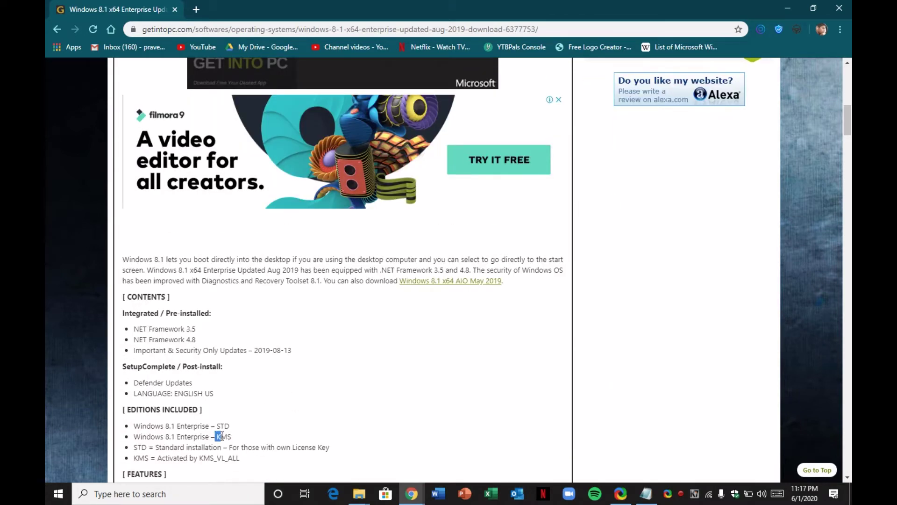
pyautogui.moveTo(216, 436); pyautogui.dragTo(235, 438)
pyautogui.click(659, 339)
pyautogui.moveTo(848, 121); pyautogui.dragTo(849, 165)
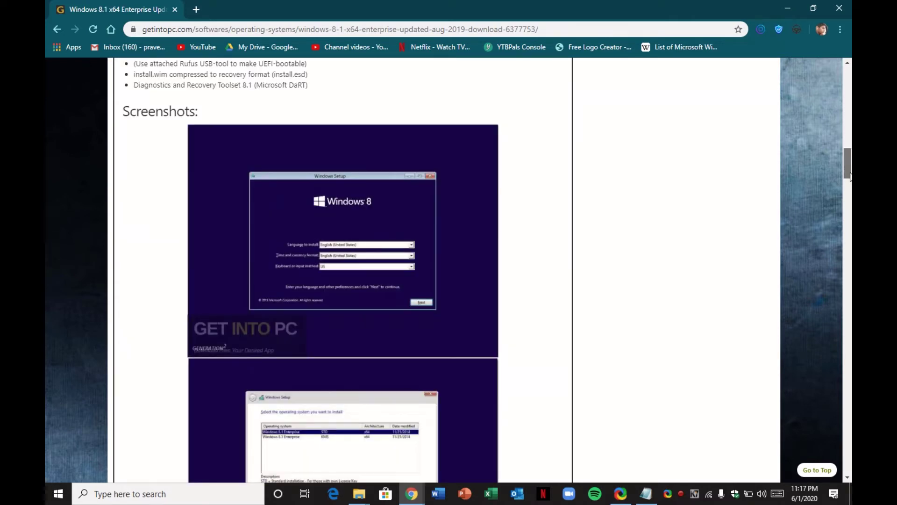
pyautogui.moveTo(849, 176)
pyautogui.mouseDown()
pyautogui.moveTo(849, 297)
pyautogui.moveTo(848, 290)
pyautogui.mouseUp()
# - Highlight the setup details: 3.8 GB size, memory, hard disk and processor requirements
pyautogui.moveTo(414, 93); pyautogui.dragTo(548, 91)
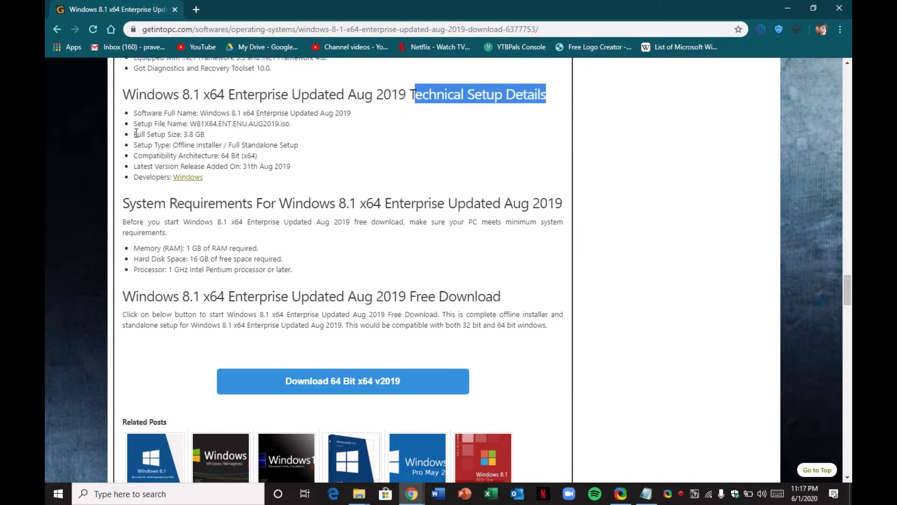
pyautogui.moveTo(134, 133); pyautogui.dragTo(205, 134)
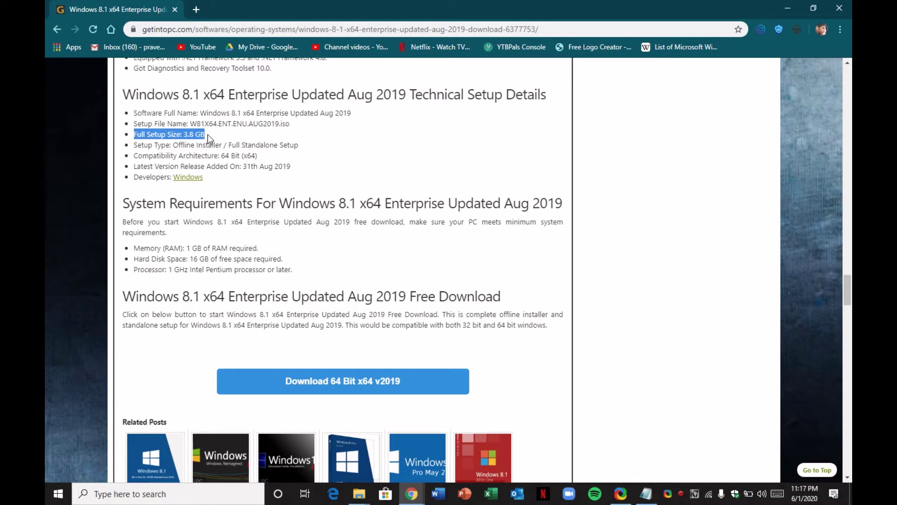
pyautogui.moveTo(131, 199); pyautogui.dragTo(544, 196)
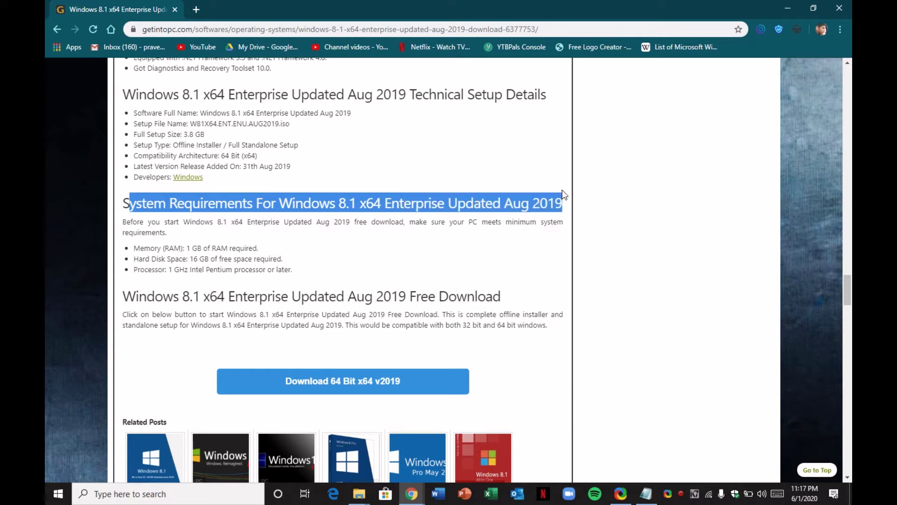
pyautogui.click(502, 212)
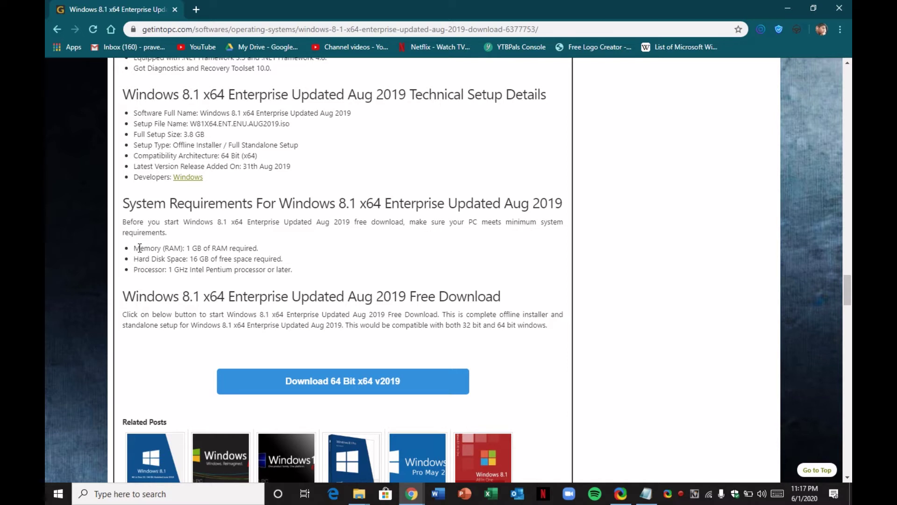
pyautogui.moveTo(140, 247); pyautogui.dragTo(254, 243)
pyautogui.moveTo(190, 259); pyautogui.dragTo(249, 259)
pyautogui.moveTo(169, 269); pyautogui.dragTo(295, 271)
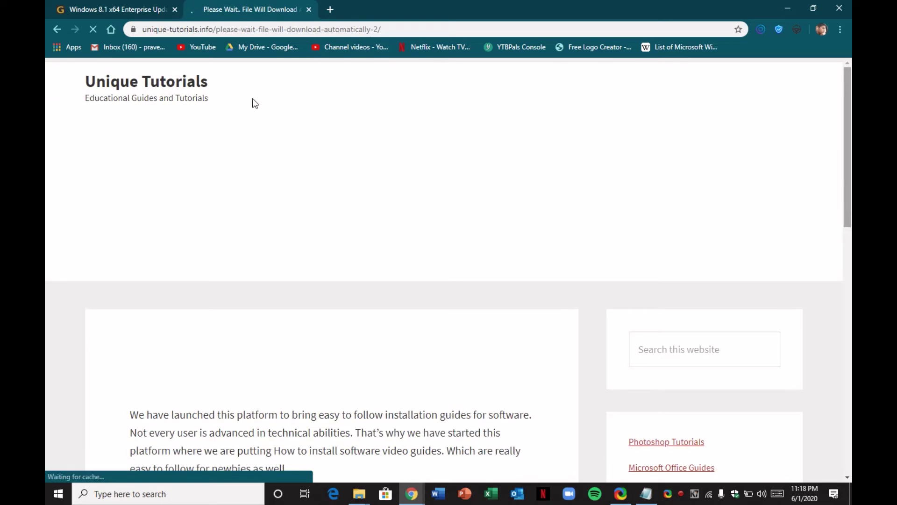
# - Briefly select and deselect the wait page's address while the ISO download begins
pyautogui.moveTo(213, 29); pyautogui.dragTo(368, 26)
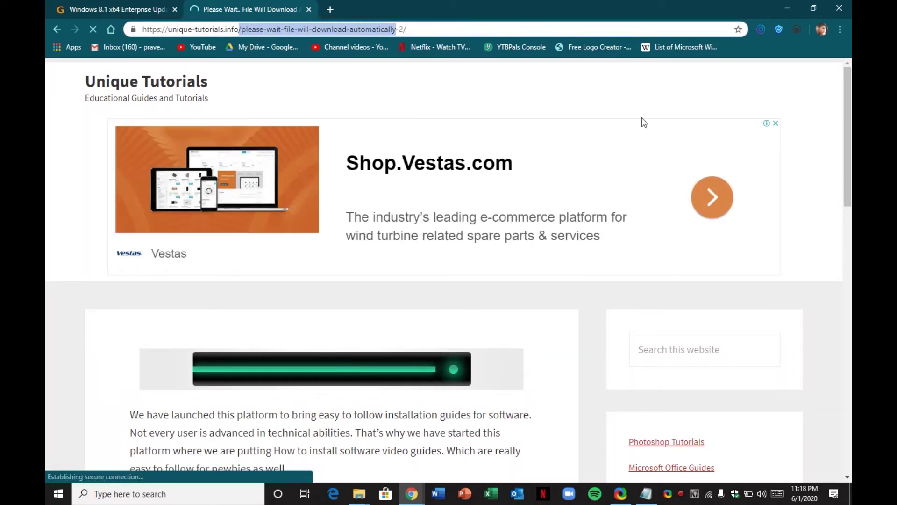
pyautogui.click(844, 110)
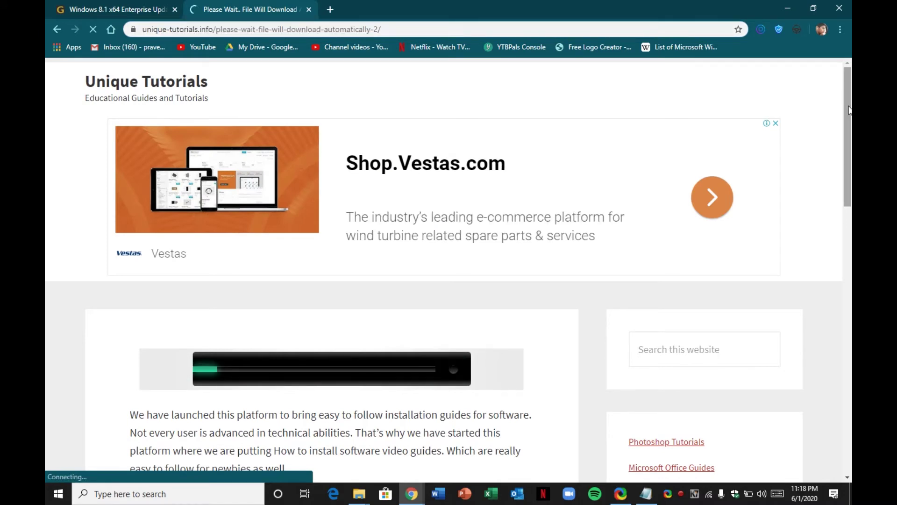
pyautogui.scroll(-1, 247, 359)
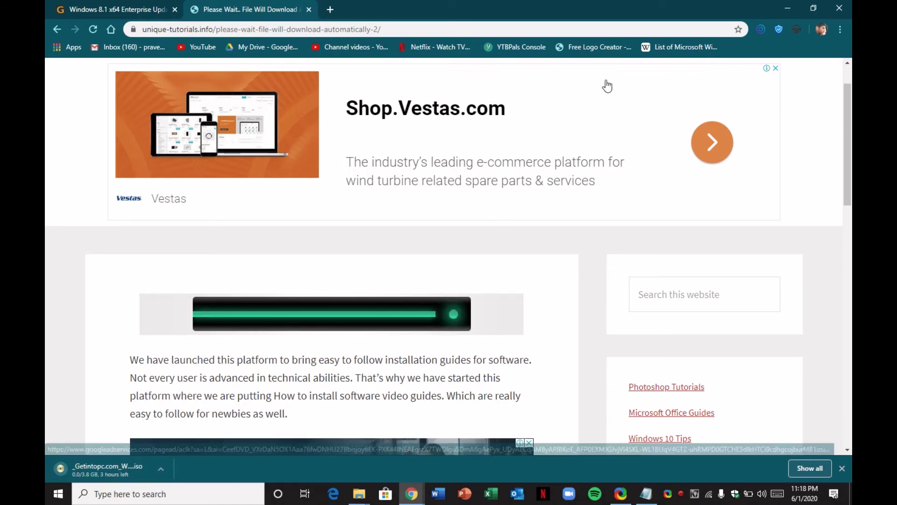
# - Minimize Chrome to show the desktop while the ISO downloads
pyautogui.click(788, 8)
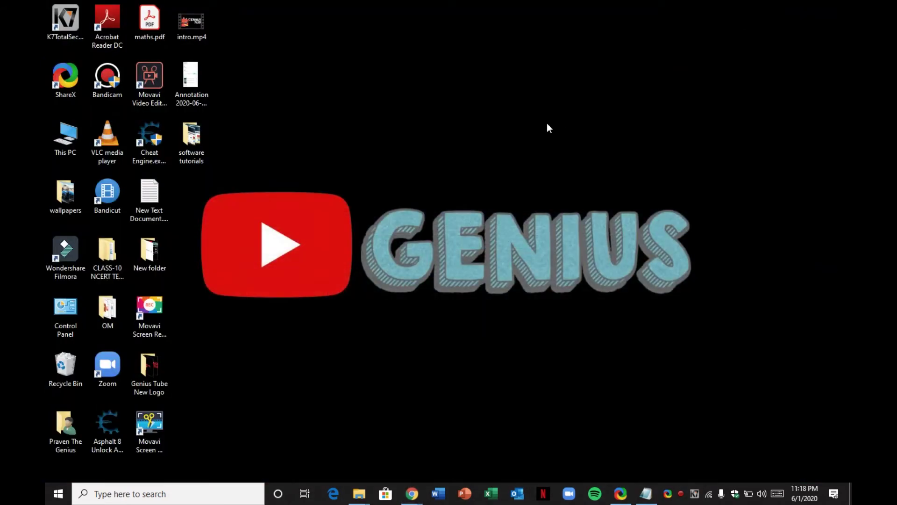